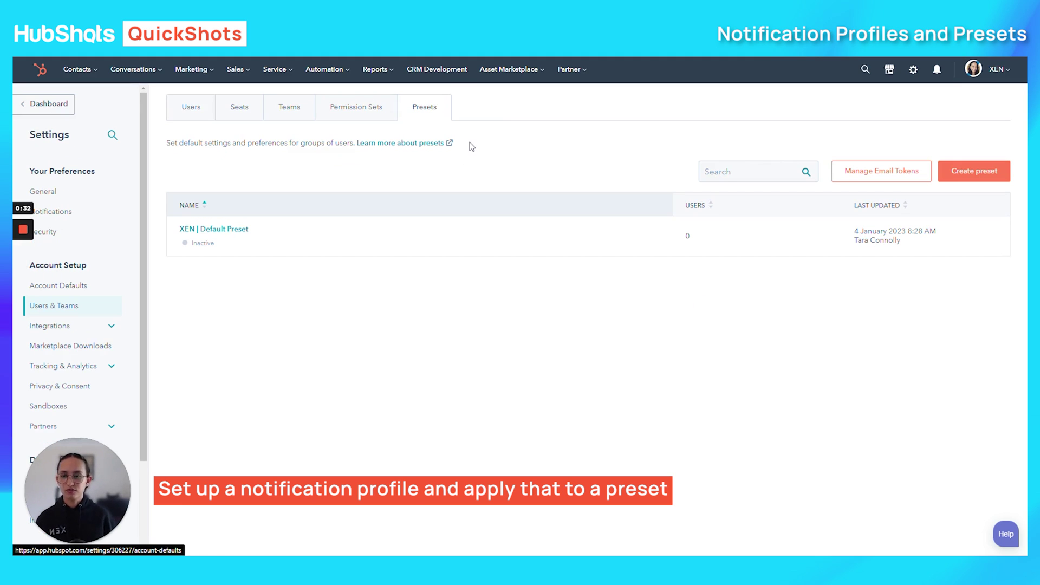
- Create a new notification profile in the account defaults and name it "XEN | Email Only | Marketing Team"
key("ctrl+w")
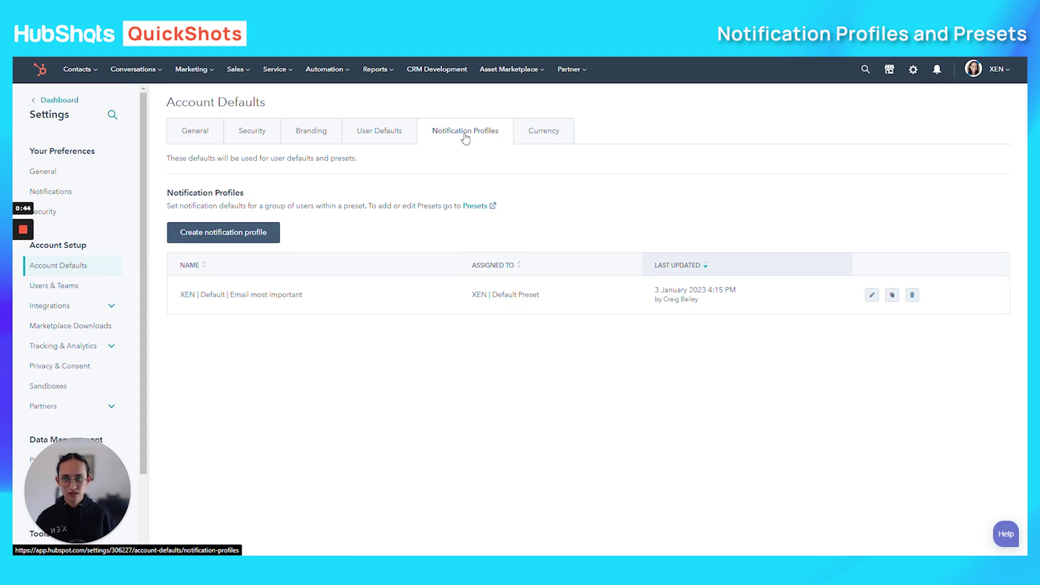
left_click(225, 235)
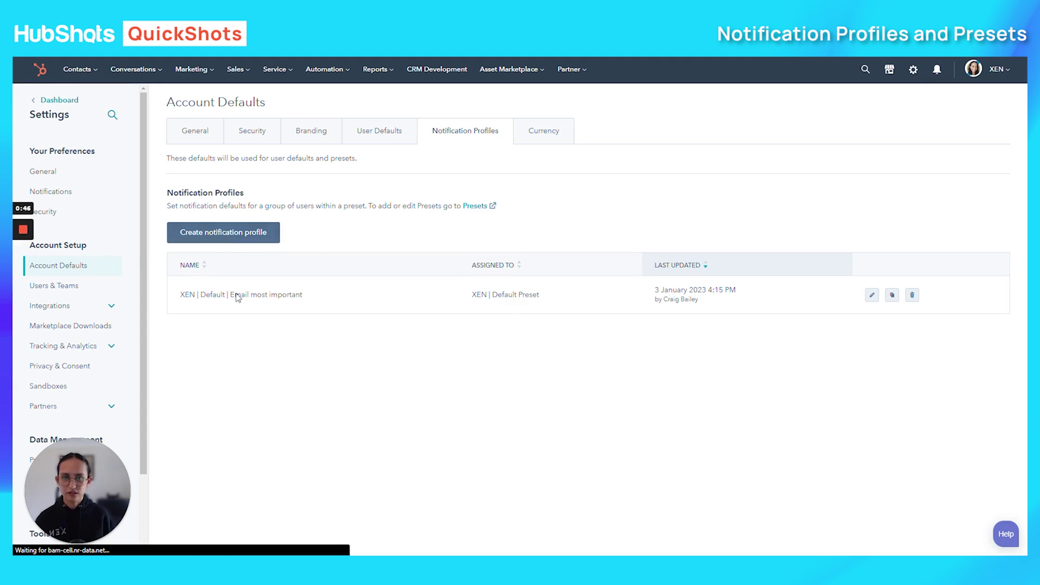
left_click(469, 70)
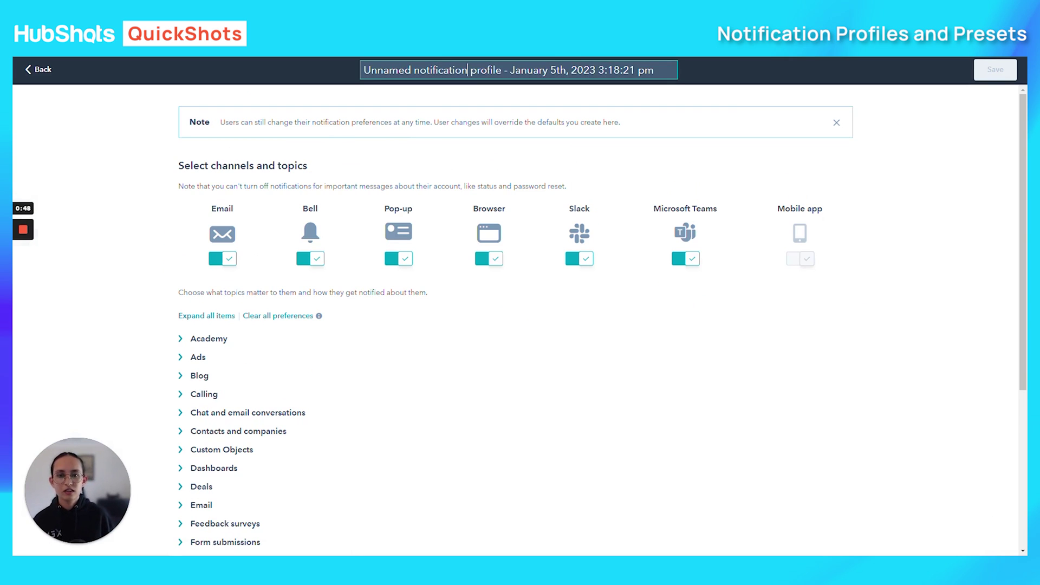
key("ctrl+a")
type("XEN | Email")
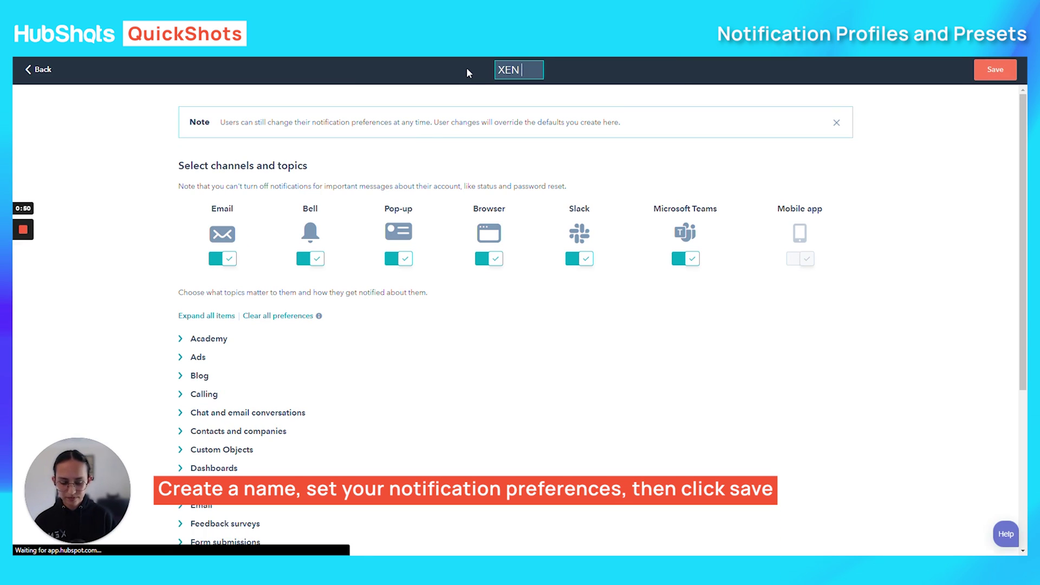
type(" Only")
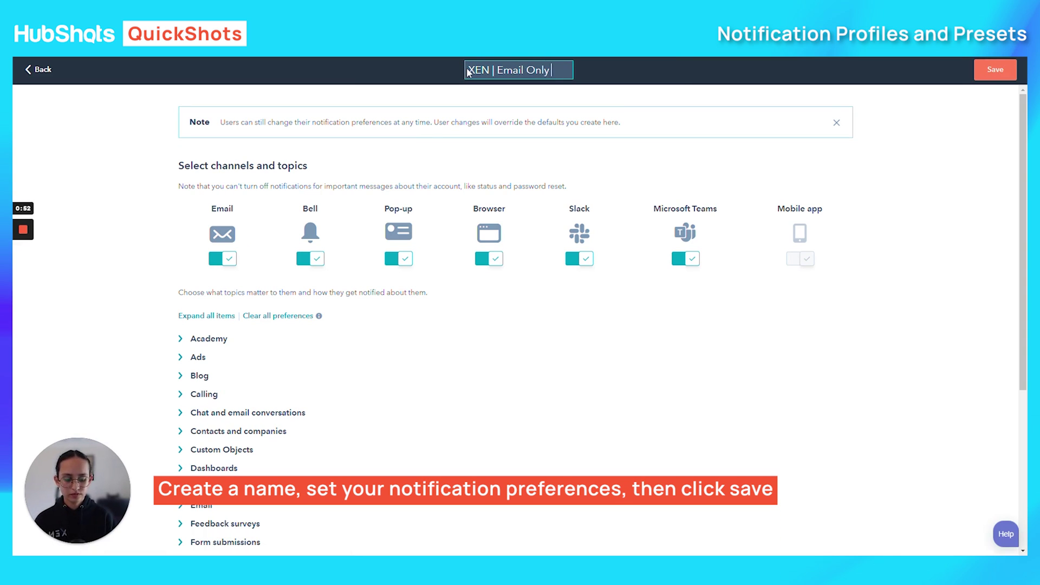
type(" | Marketing Team")
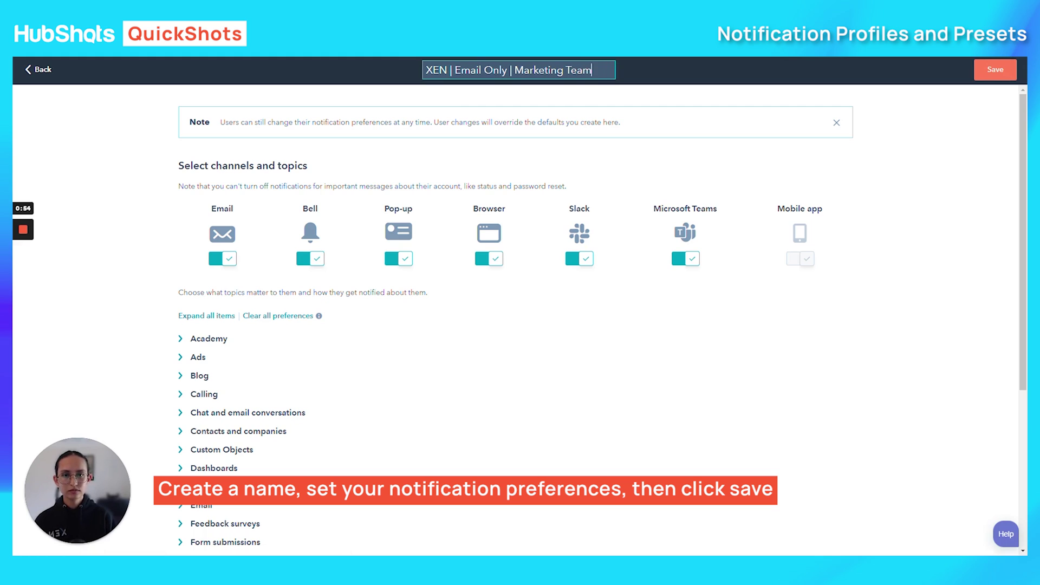
left_click_drag(454, 71, 592, 72)
left_click(587, 71)
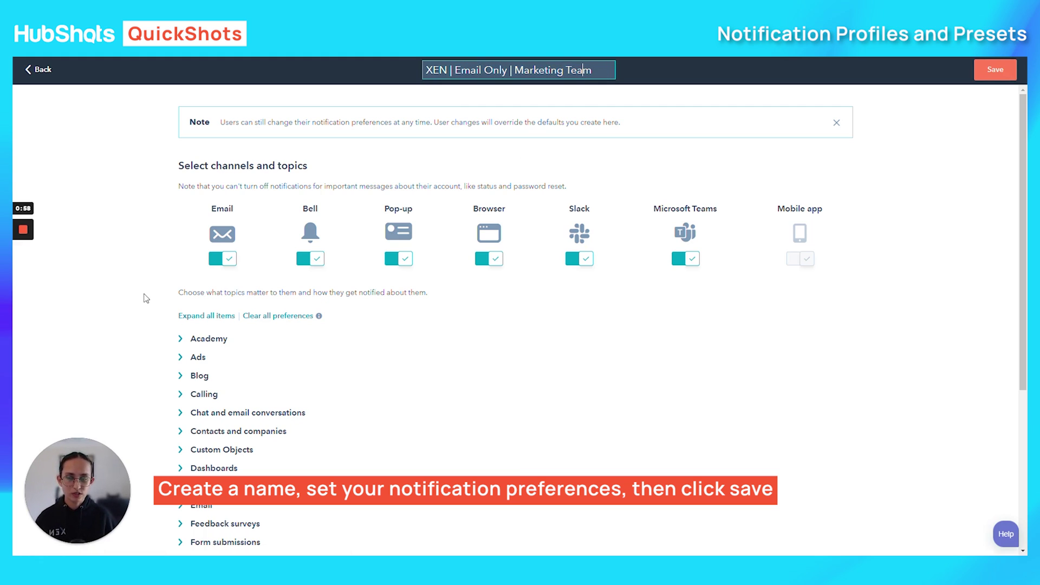
left_click(137, 293)
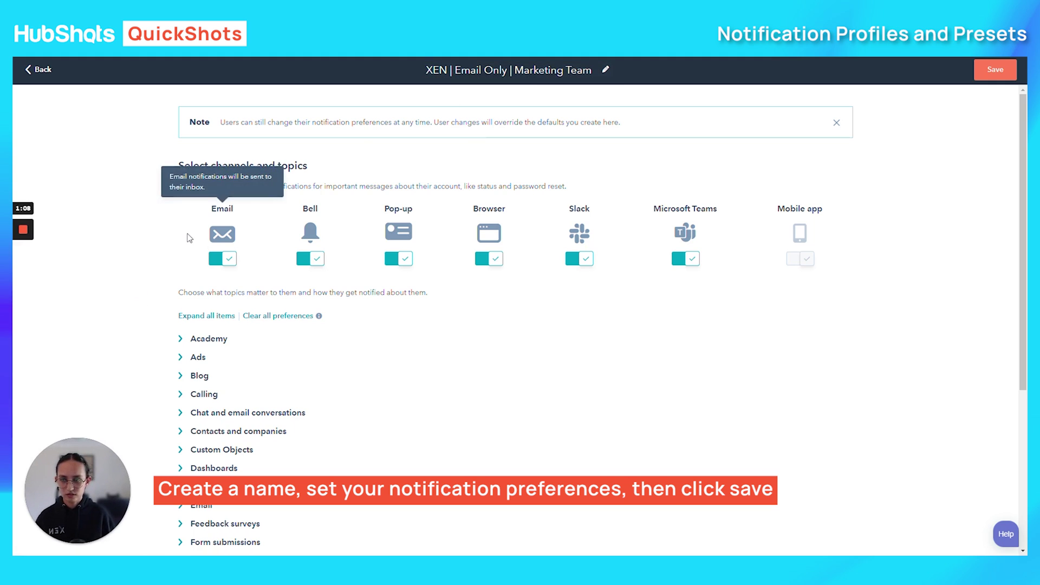
- Turn off the Bell, Pop-up, Browser, Slack and Microsoft Teams channels so the profile notifies by email only
left_click(310, 259)
left_click(399, 259)
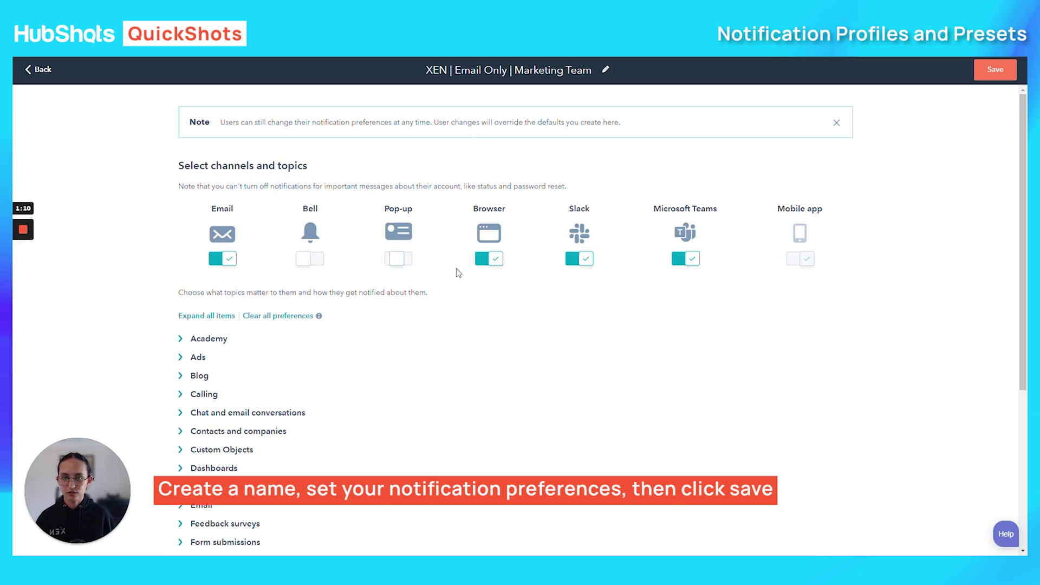
left_click(489, 259)
left_click(579, 259)
left_click(685, 259)
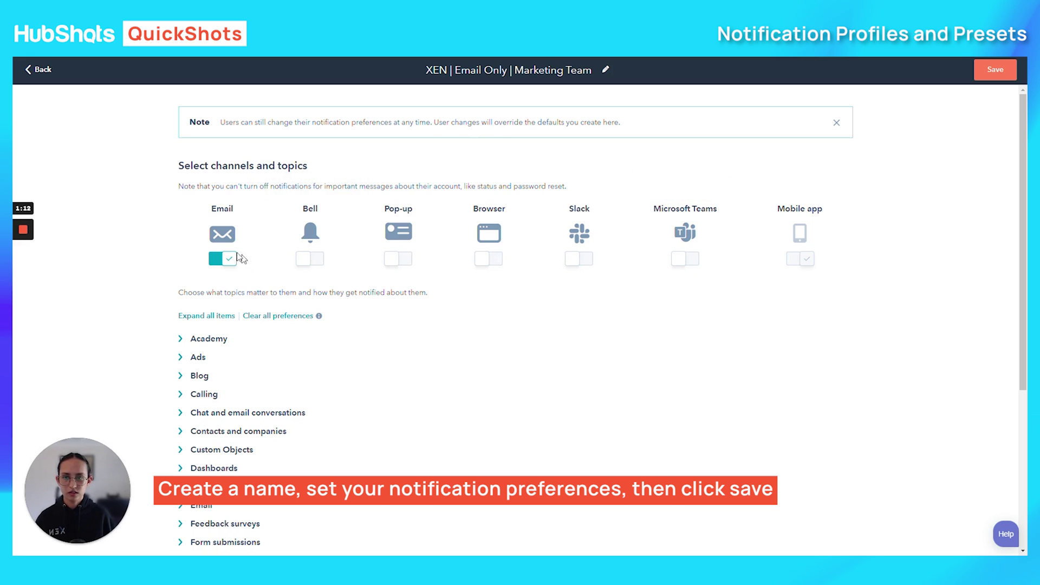
- Review the notification topics, including those under Contacts and companies, and save the notification profile
scroll(91, 346, "down", 4)
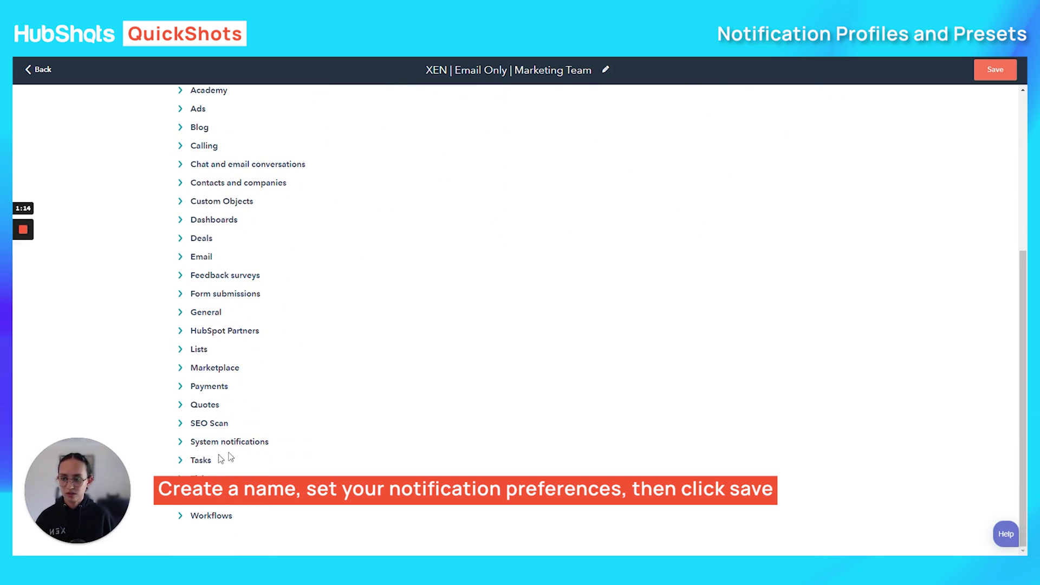
scroll(223, 290, "up", 1)
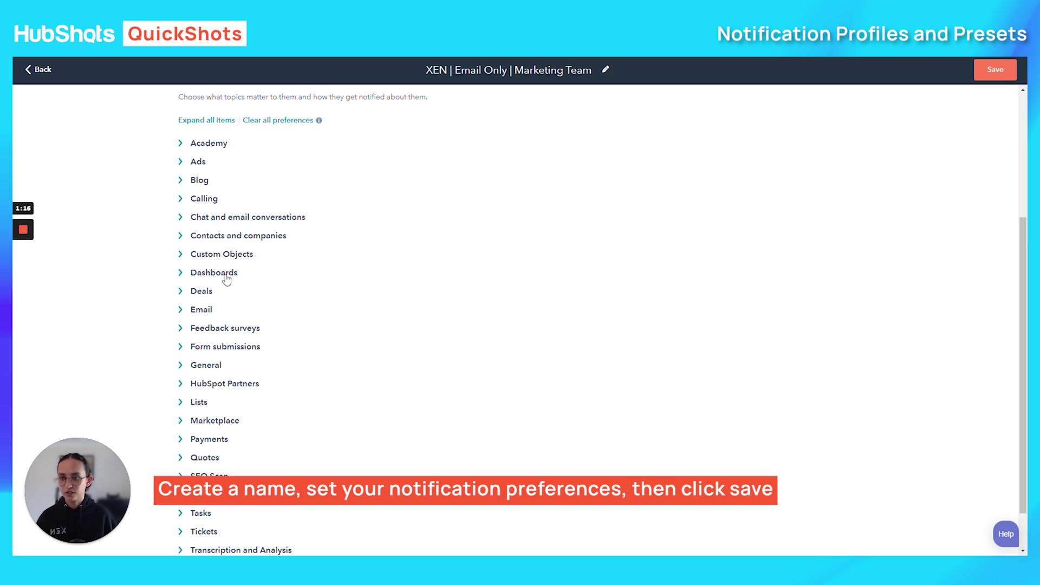
left_click(199, 236)
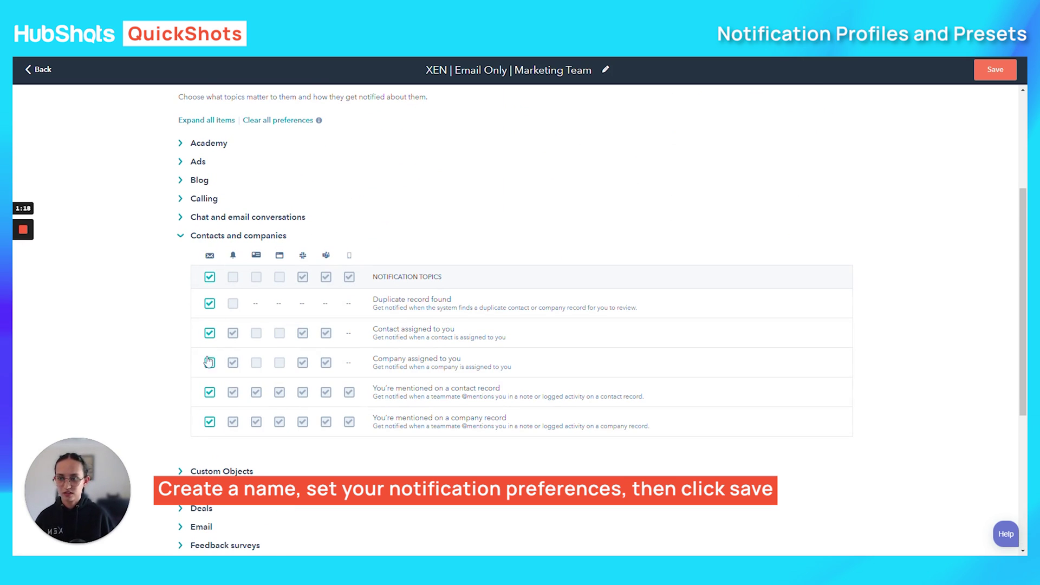
scroll(190, 258, "up", 1)
left_click(200, 290)
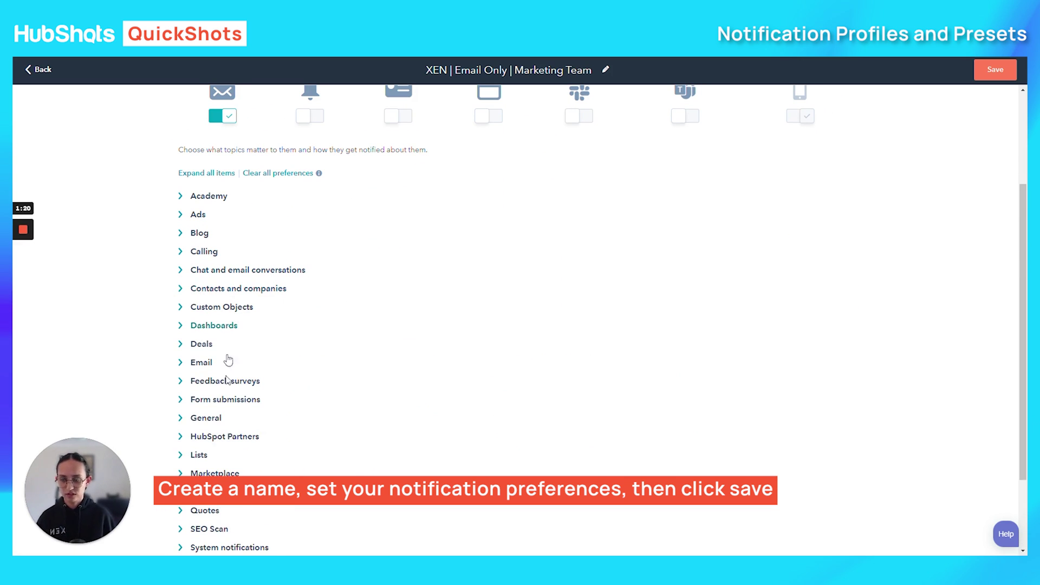
scroll(226, 379, "up", 3)
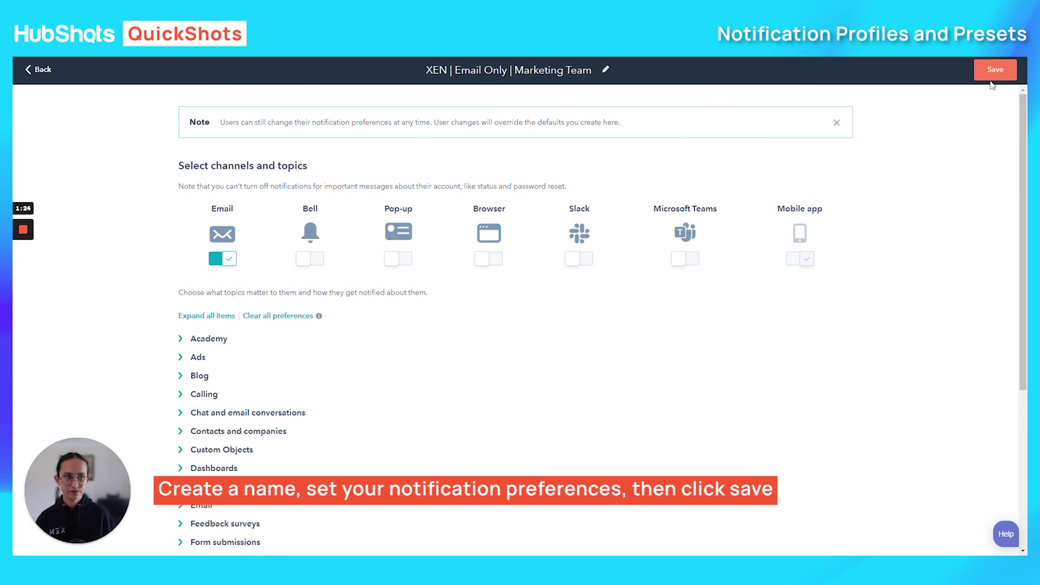
left_click(995, 70)
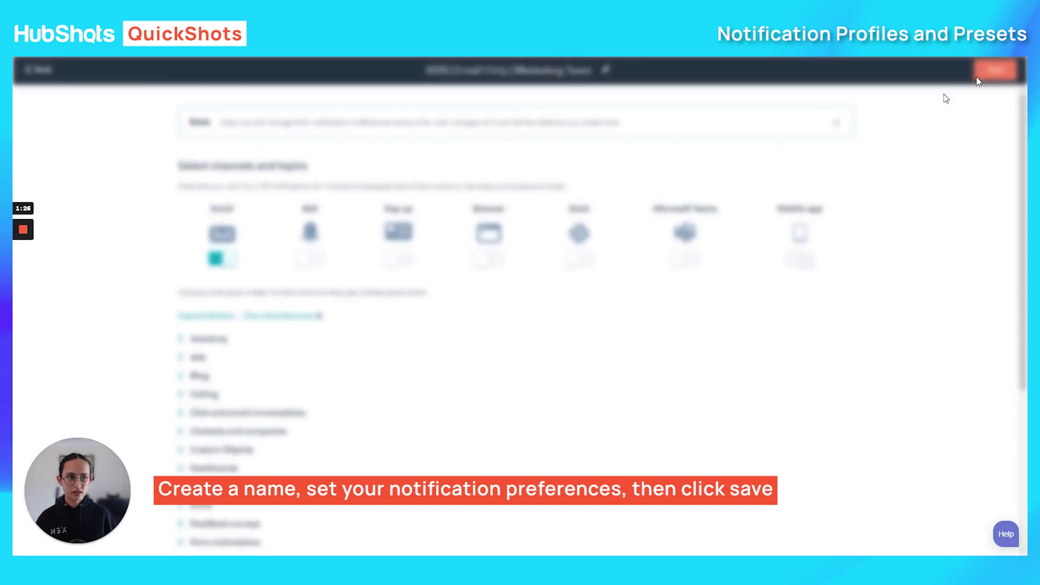
- Create a new preset in the Users & Teams settings and name it "XEN | Marketing Team"
left_click(436, 172)
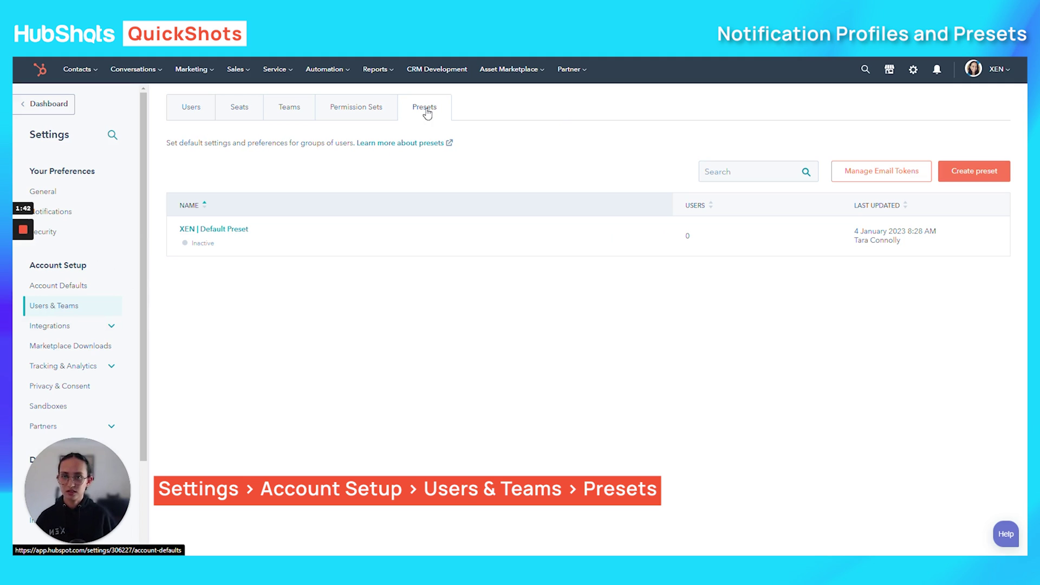
left_click(971, 175)
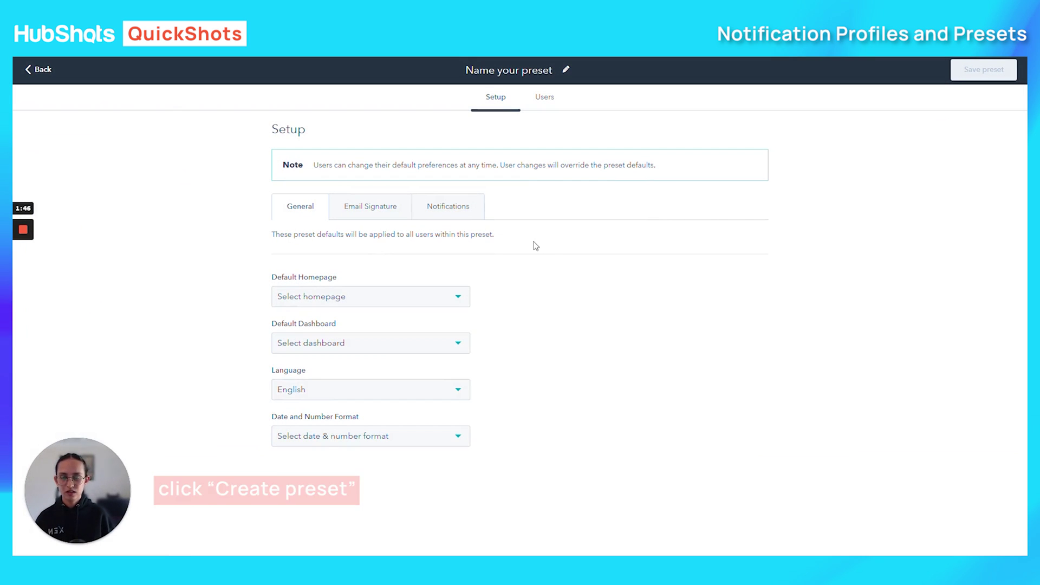
left_click(512, 72)
type("X")
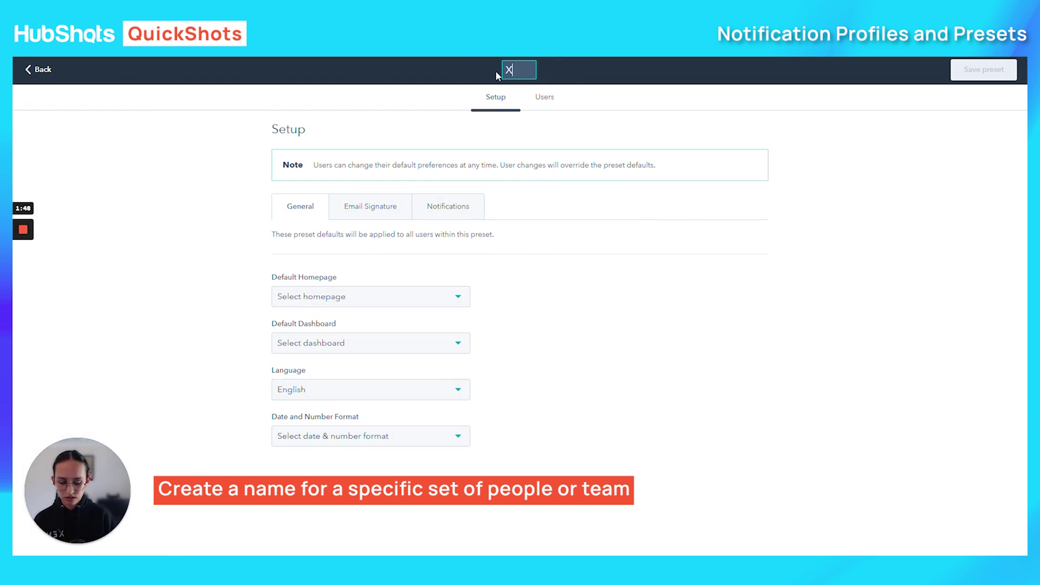
type("EN | Marketing Team")
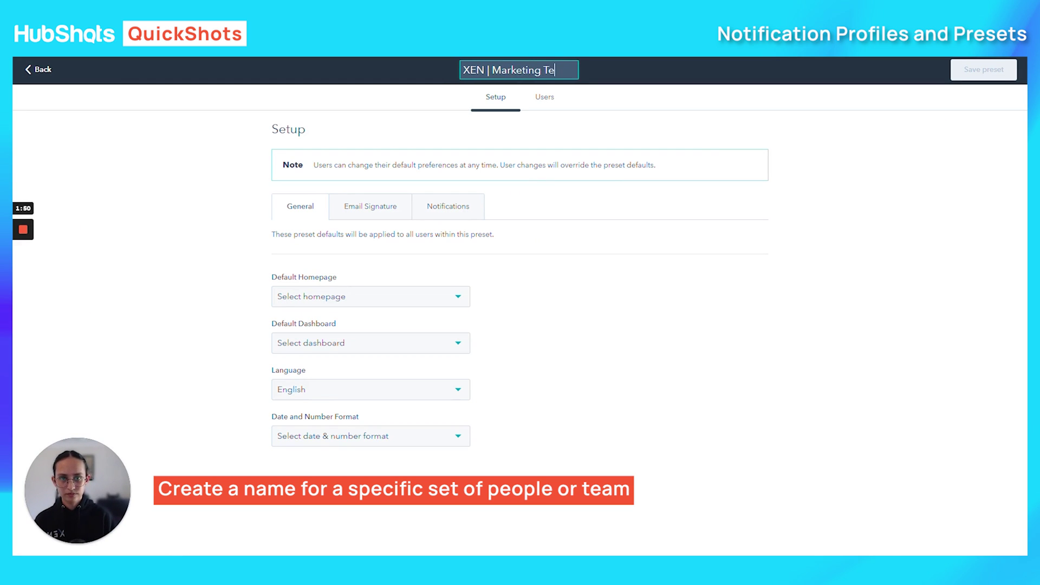
left_click(430, 120)
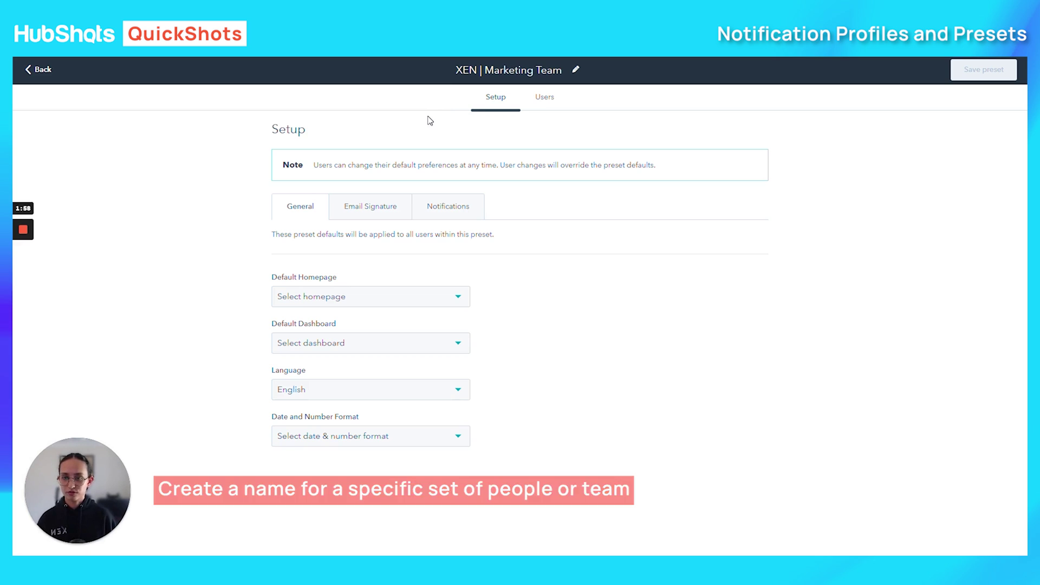
- Set the preset's general defaults to the Dashboards homepage, the XEN | XEN30 dashboard and the Australia date and number format
left_click(455, 211)
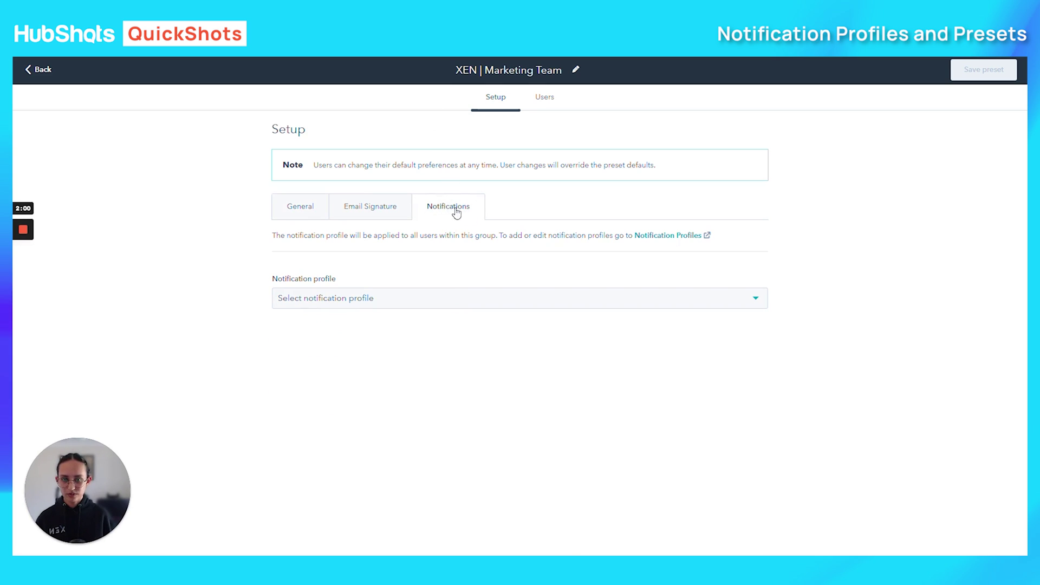
left_click(314, 216)
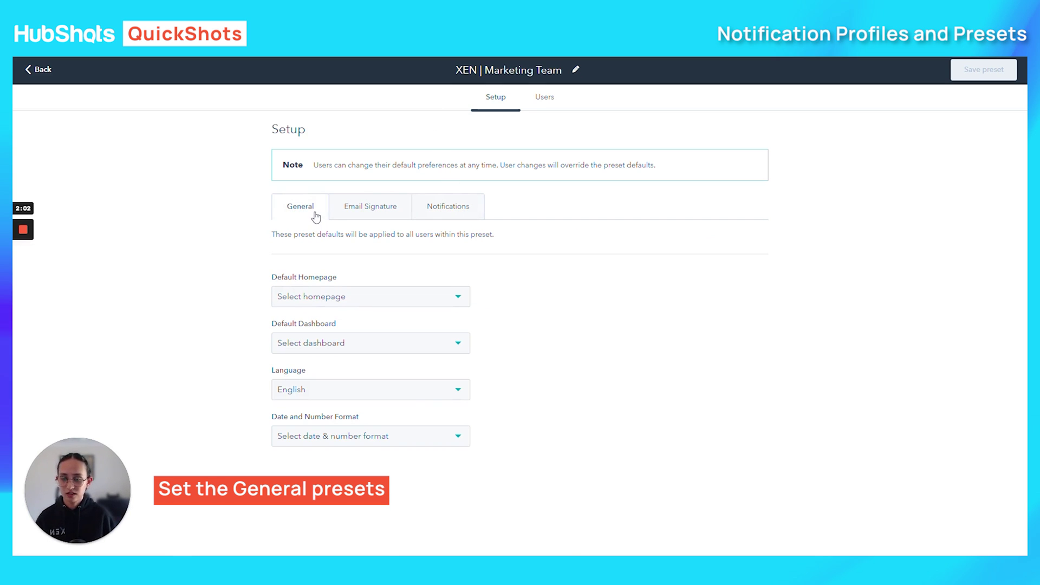
left_click(324, 301)
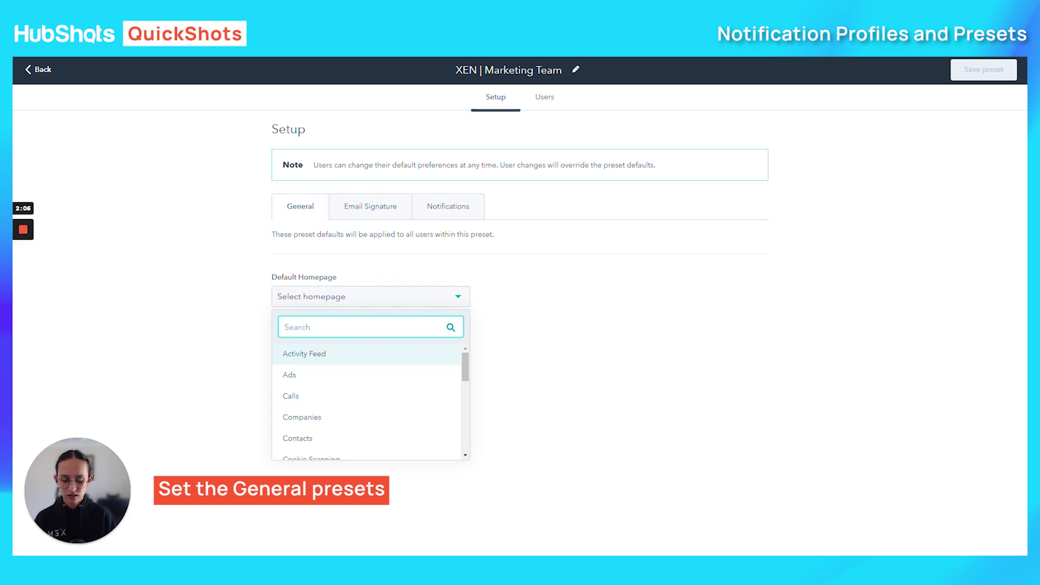
type("dashb")
left_click(328, 356)
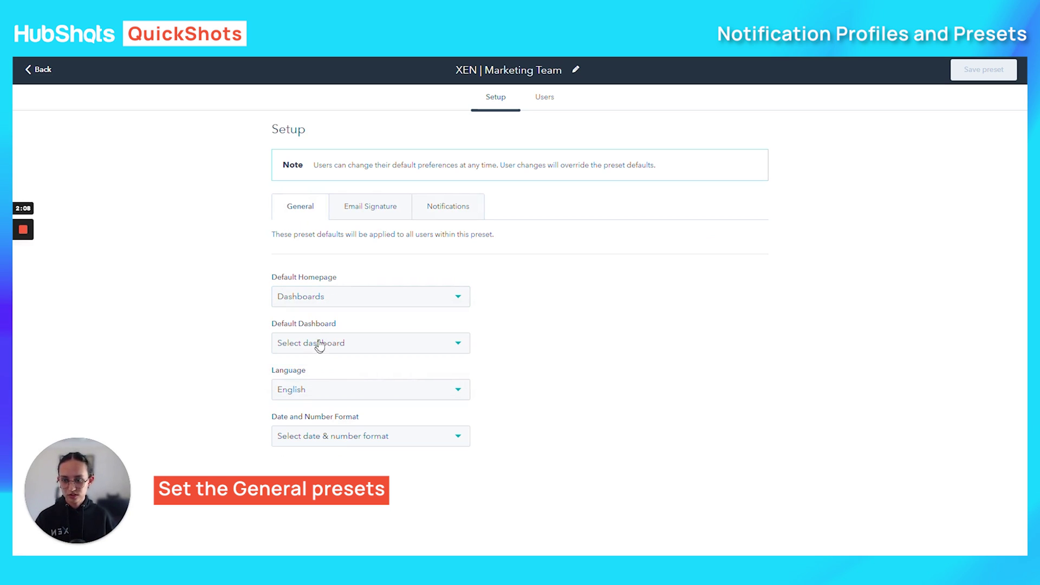
left_click(320, 342)
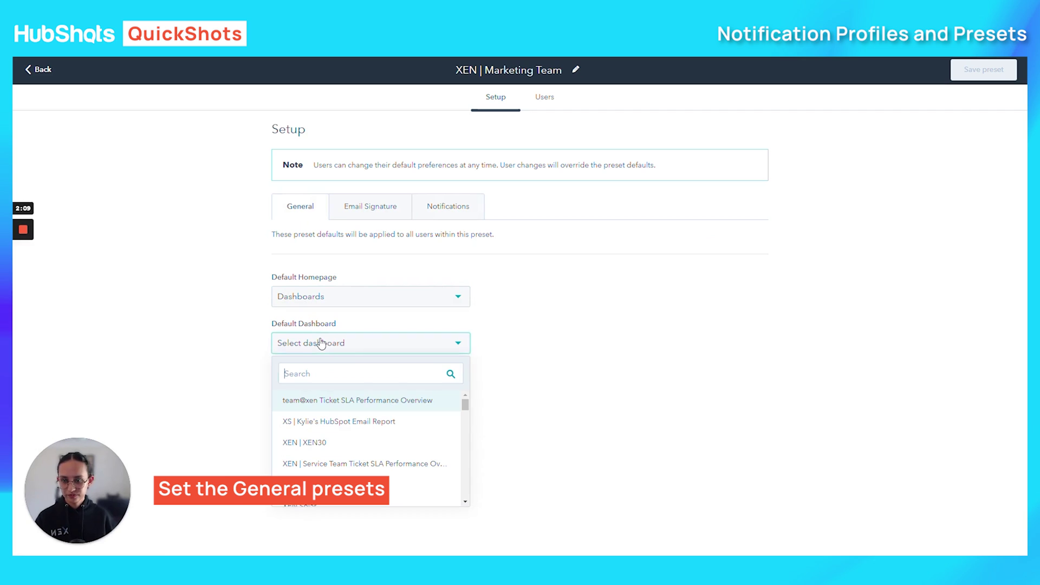
left_click(325, 443)
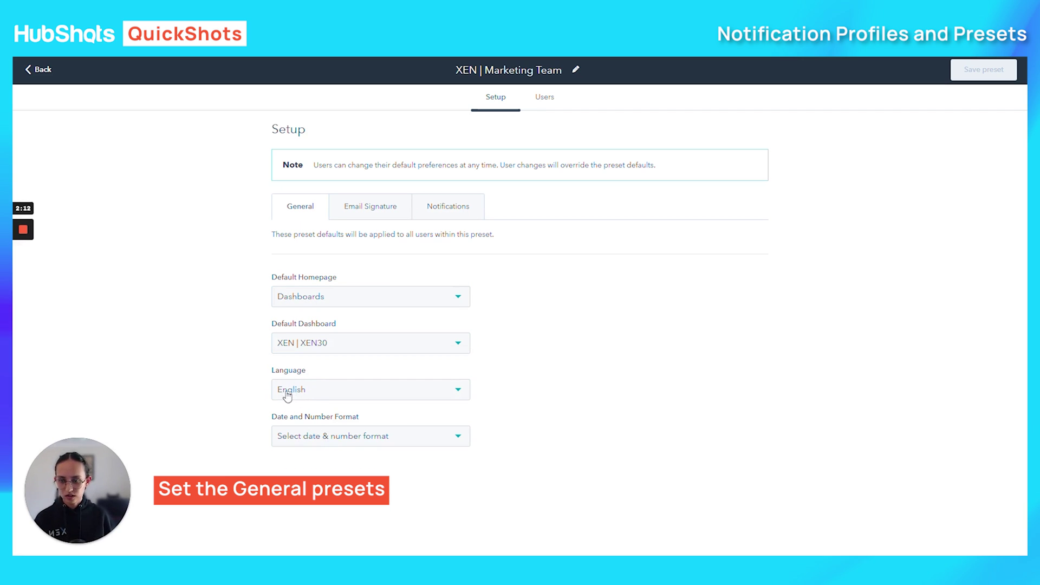
left_click(308, 436)
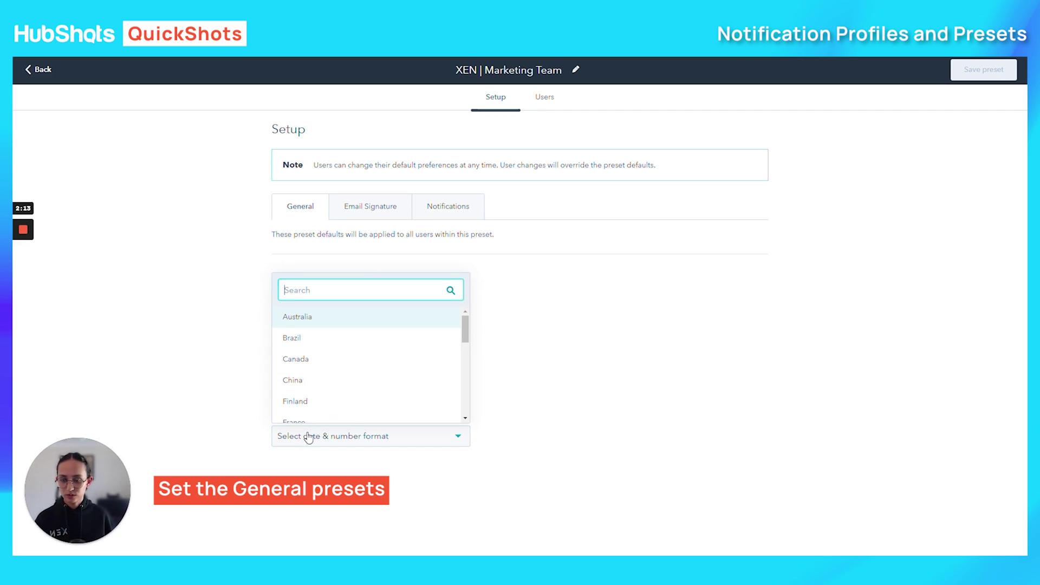
left_click(305, 323)
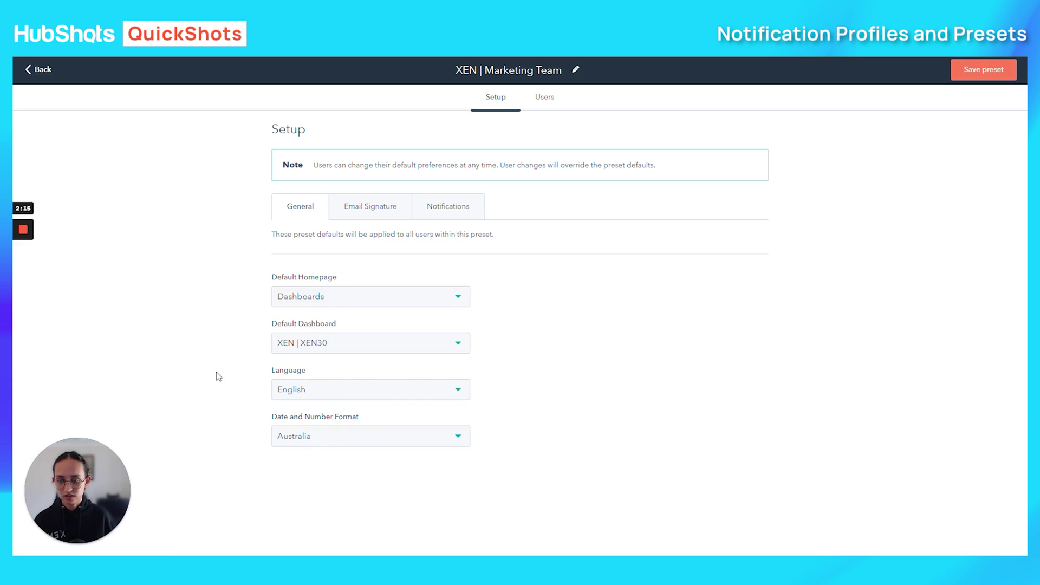
- Turn on the preset's email signature and browse the personalization tokens available for it
left_click(369, 213)
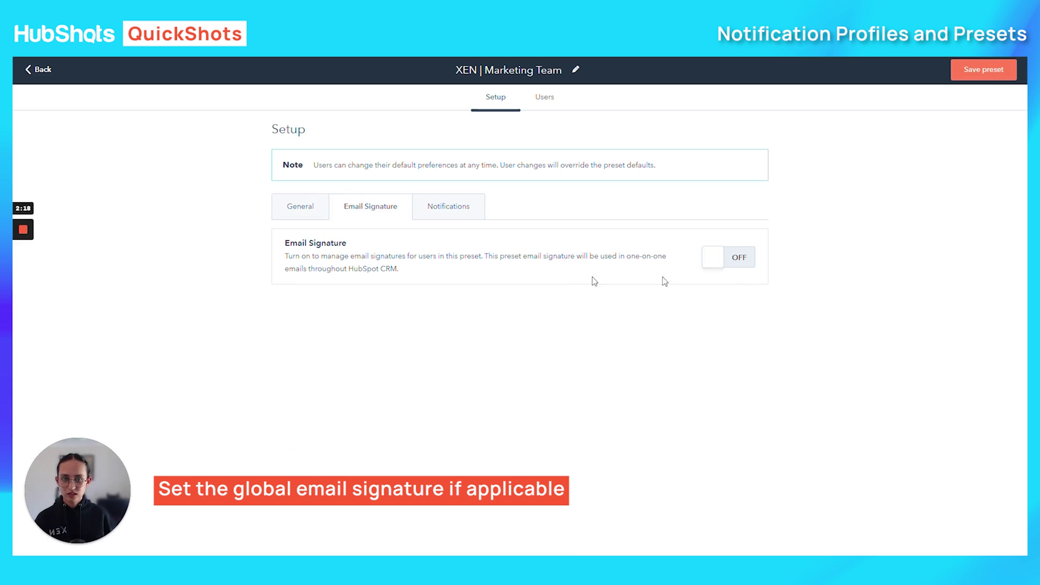
left_click(736, 264)
left_click(274, 335)
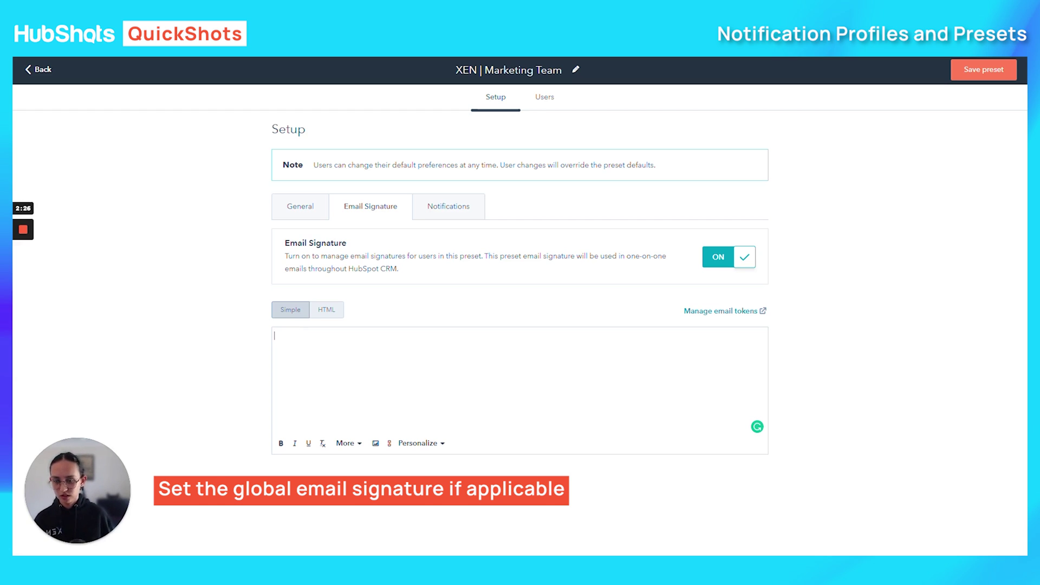
left_click(437, 449)
scroll(412, 369, "down", 3)
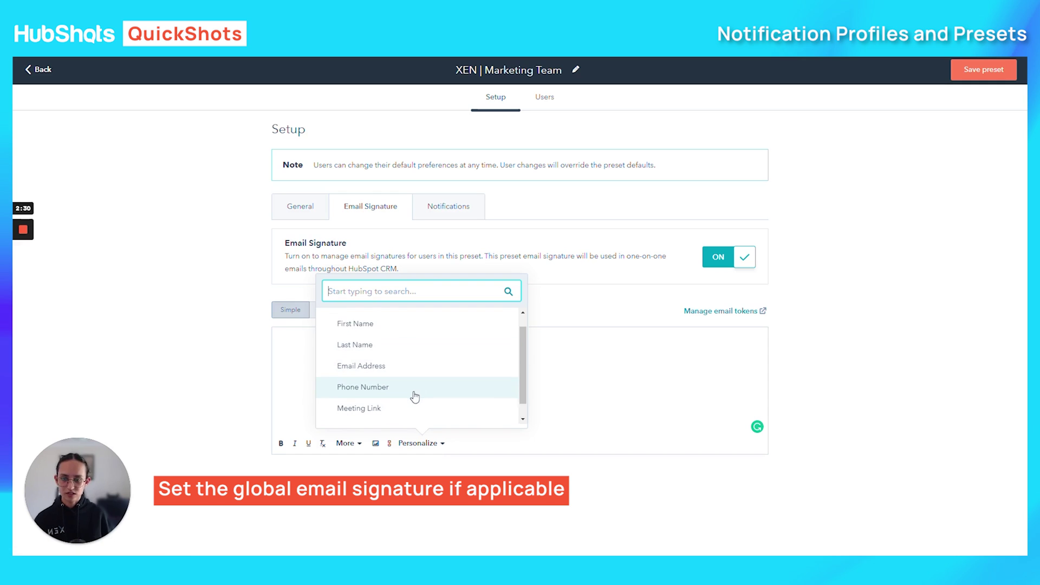
scroll(398, 361, "up", 2)
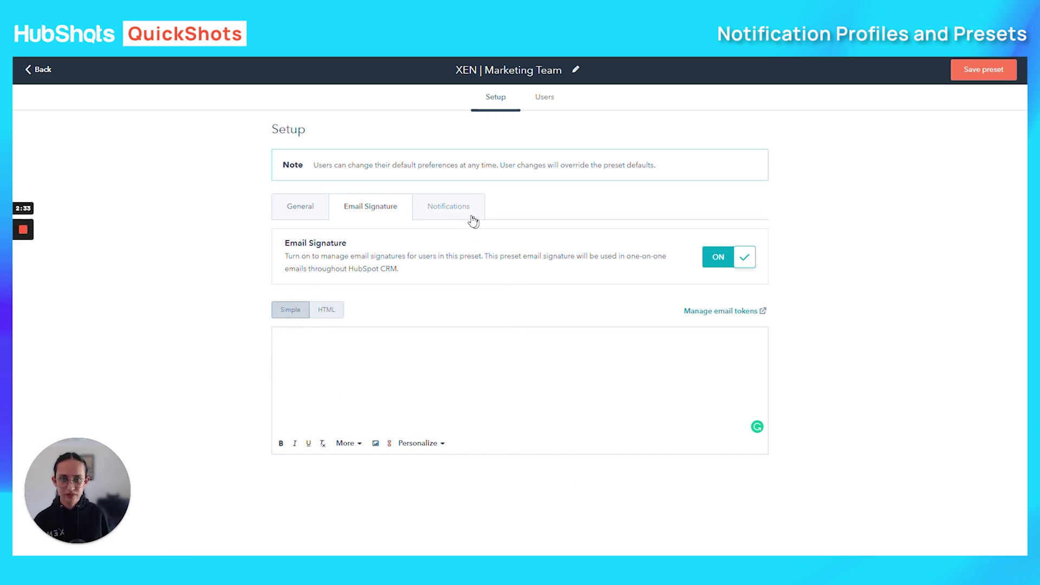
- Assign the "XEN | Email Only | Marketing Team" notification profile to the preset and review its channels and topics
left_click(469, 218)
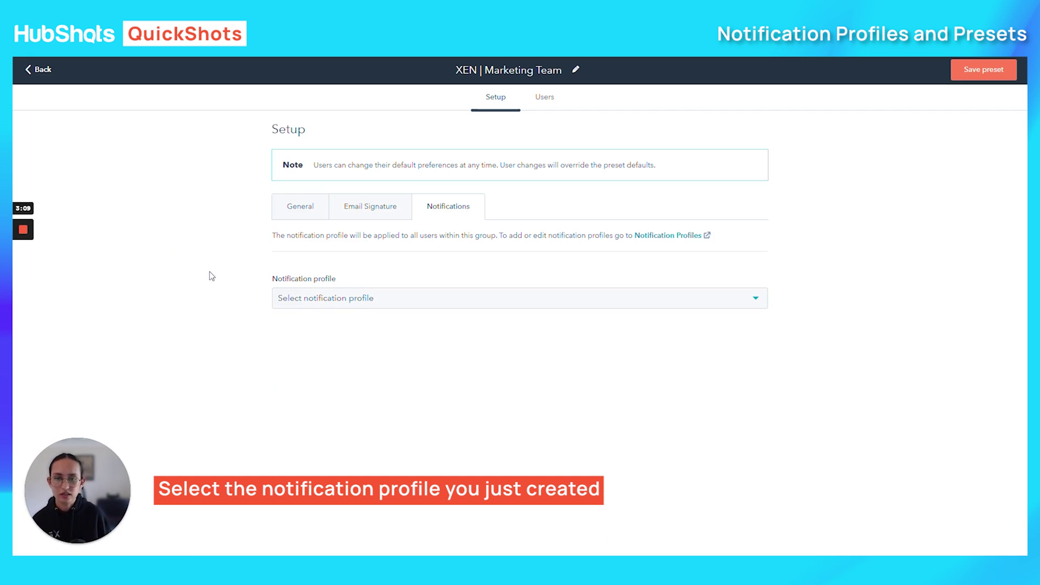
left_click(300, 301)
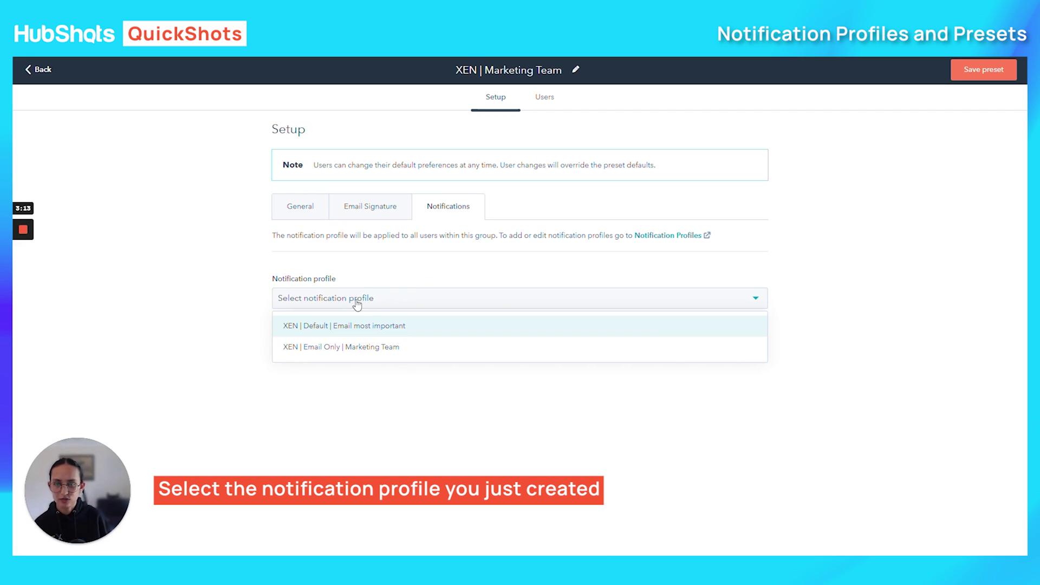
left_click(371, 355)
scroll(269, 355, "down", 3)
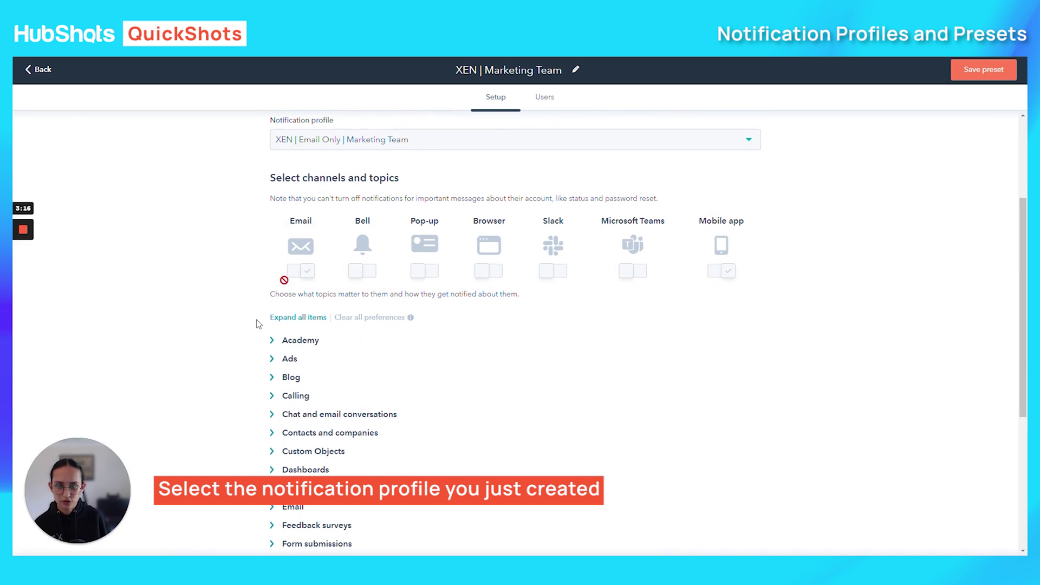
scroll(453, 336, "up", 3)
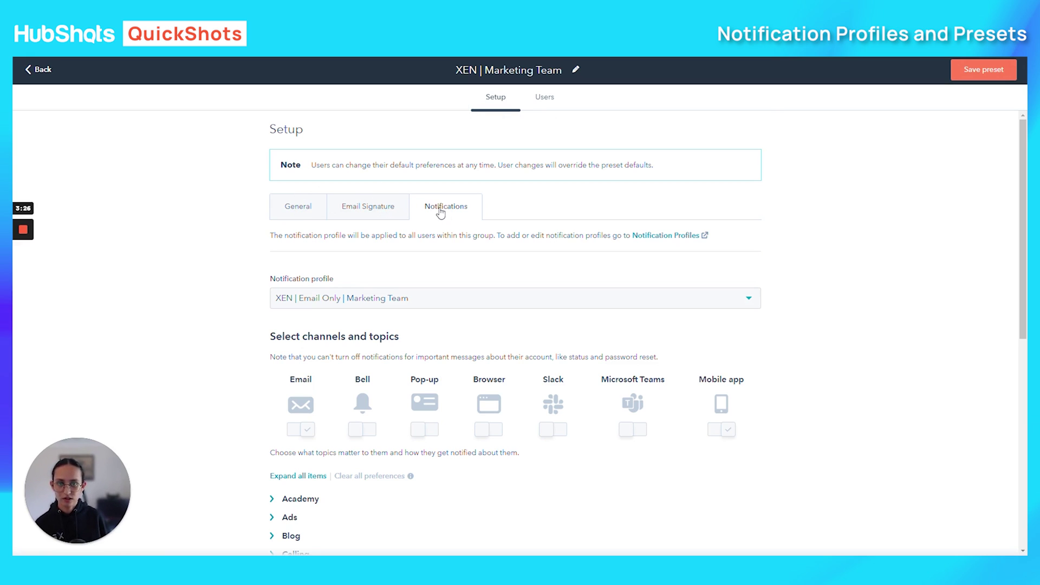
- Add the marketing team user to the preset by searching for their first name, and save the preset
left_click(550, 107)
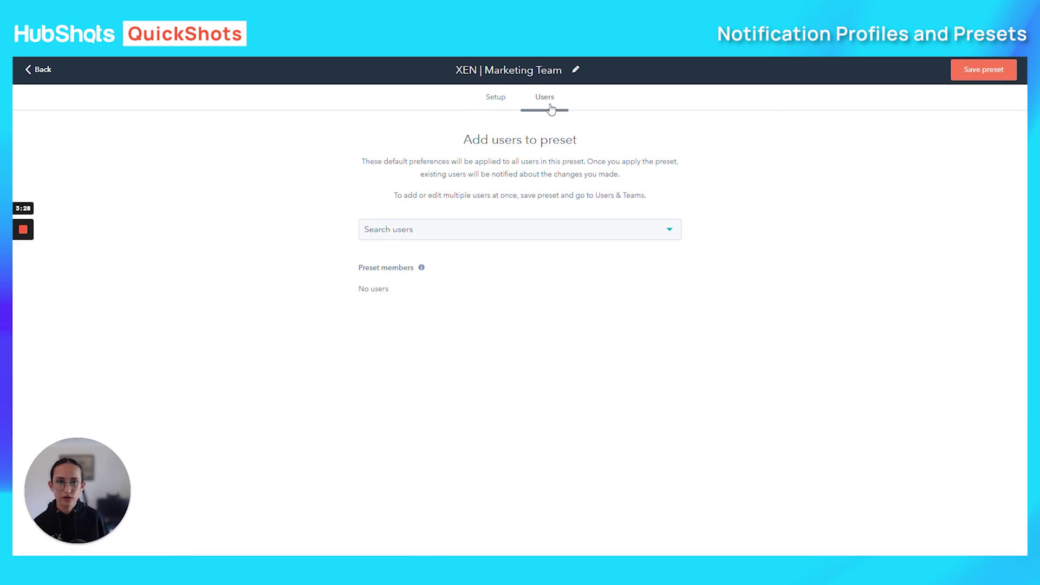
left_click(495, 234)
type("tara")
left_click(415, 288)
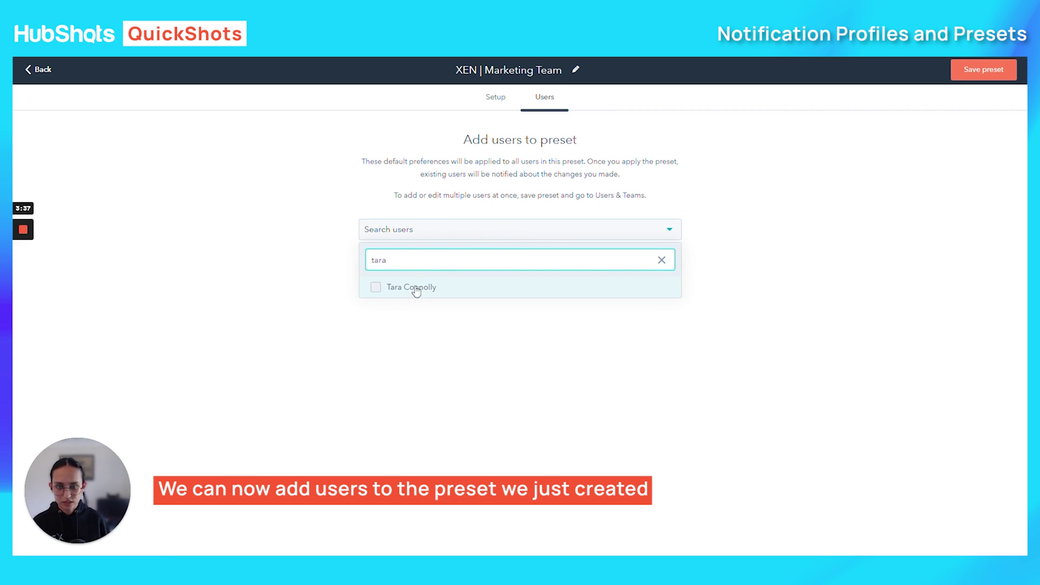
left_click(279, 260)
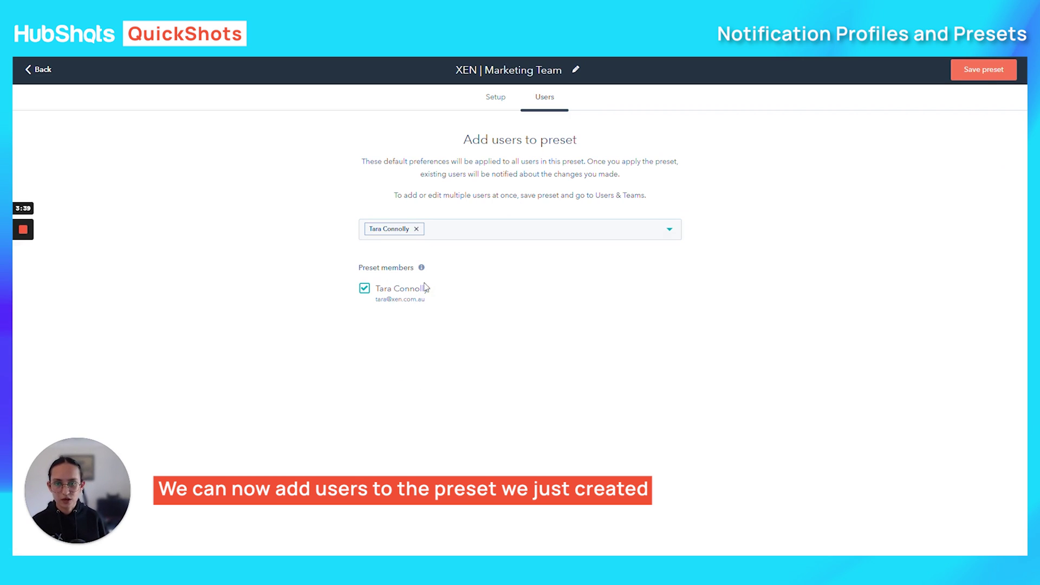
left_click(984, 76)
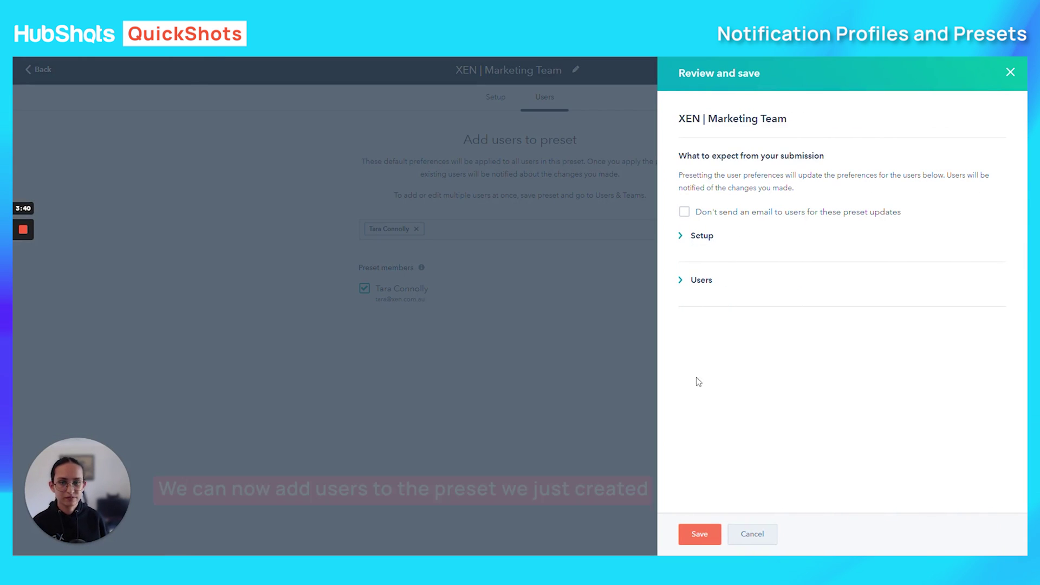
left_click(700, 534)
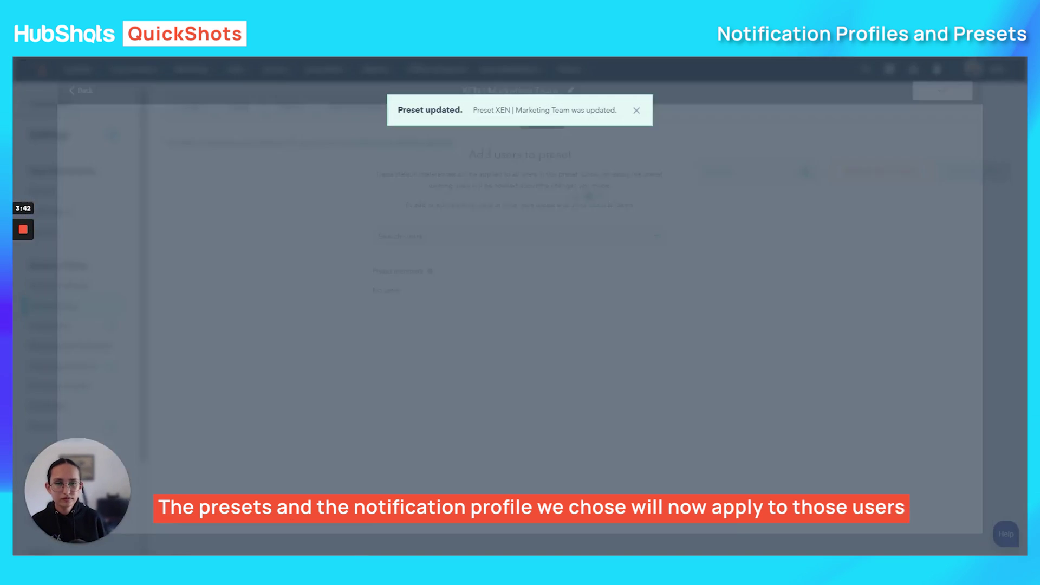